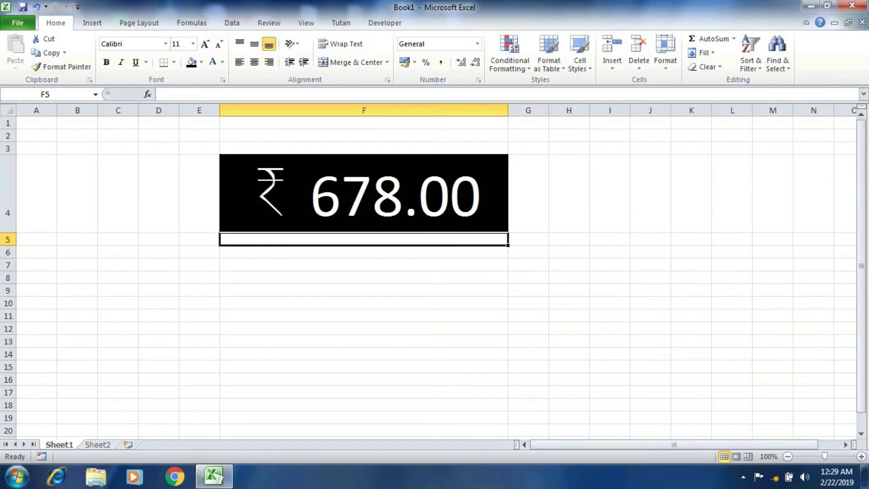
- Bring up the Windows Start menu over the Excel sheet showing ₹ 678.00
{"action": "key", "text": "super"}
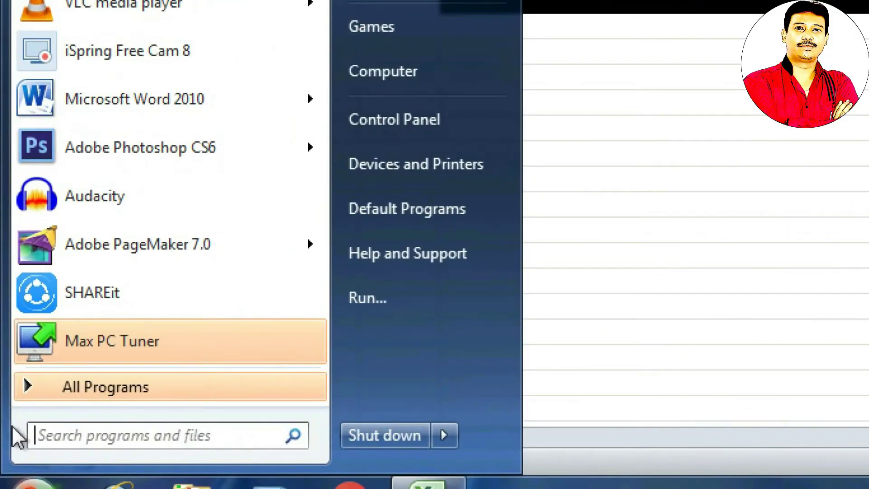
- Search the Start menu for CHARACTER to find Private Character Editor
{"action": "type", "text": "CHAR"}
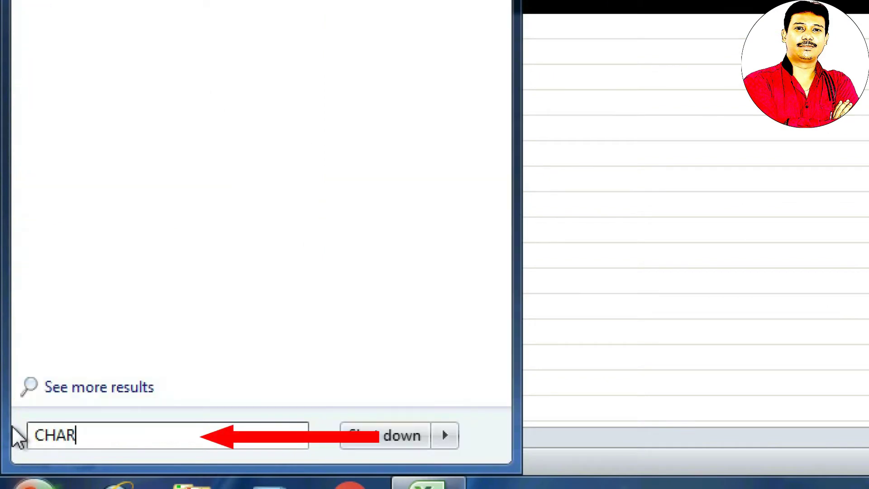
{"action": "type", "text": "ACT"}
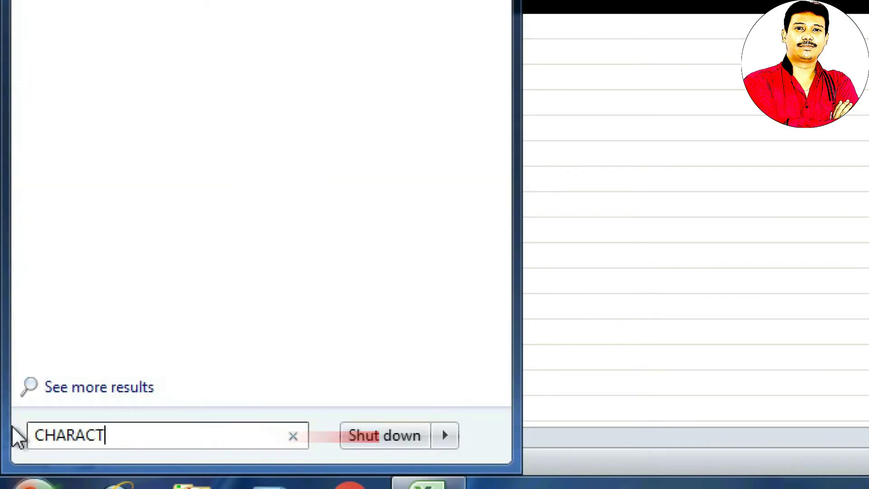
{"action": "type", "text": "ER"}
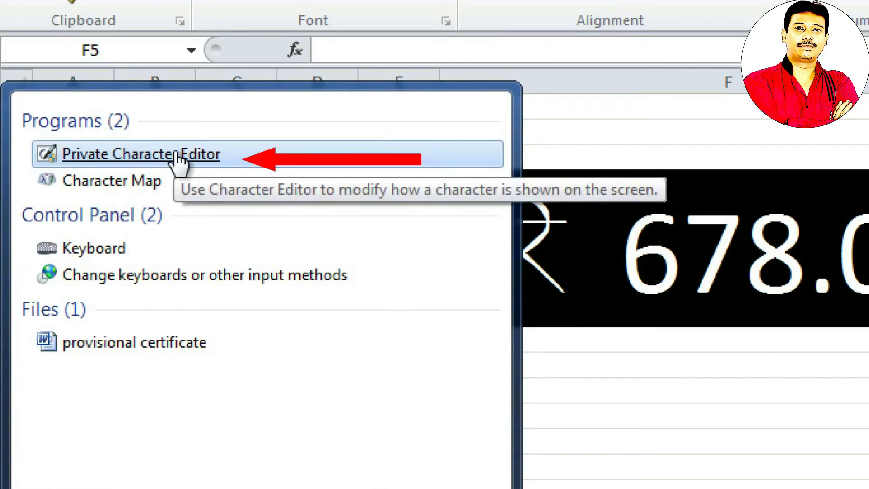
- Launch Private Character Editor, preview codes E005, E004 and E003, then open empty code E011
{"action": "left_click", "coordinate": [203, 153]}
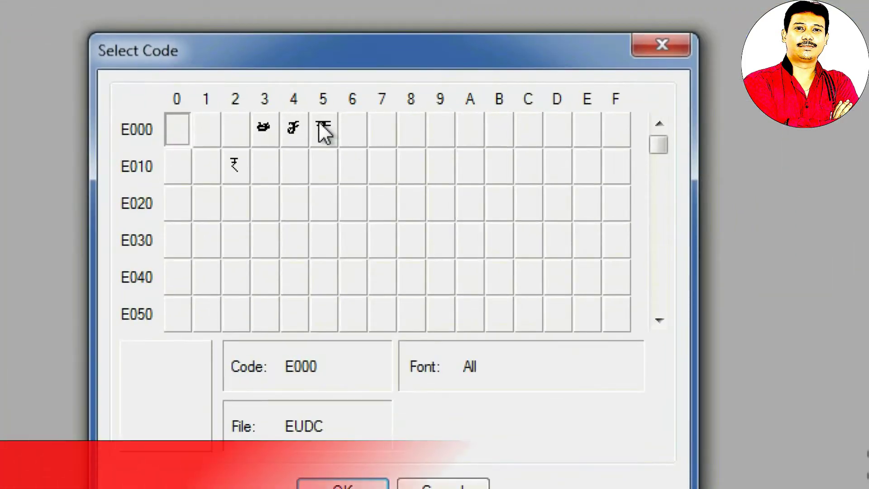
{"action": "left_click", "coordinate": [320, 125]}
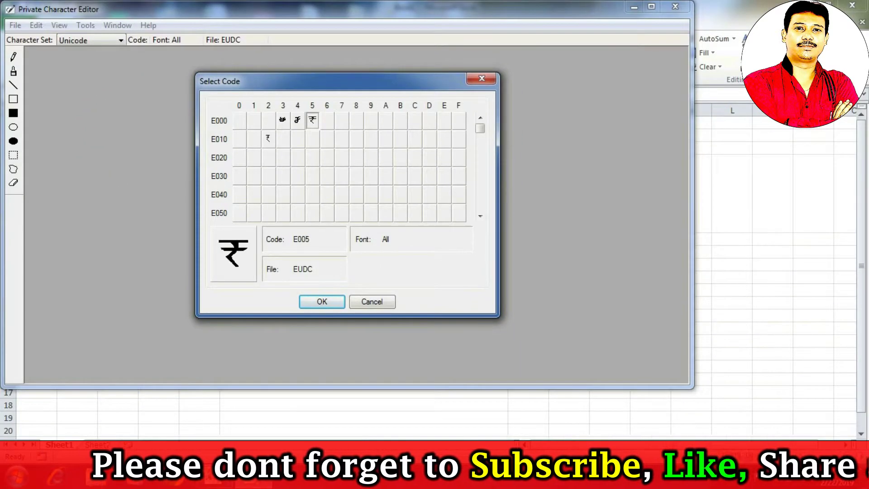
{"action": "left_click", "coordinate": [298, 121]}
{"action": "left_click", "coordinate": [283, 121]}
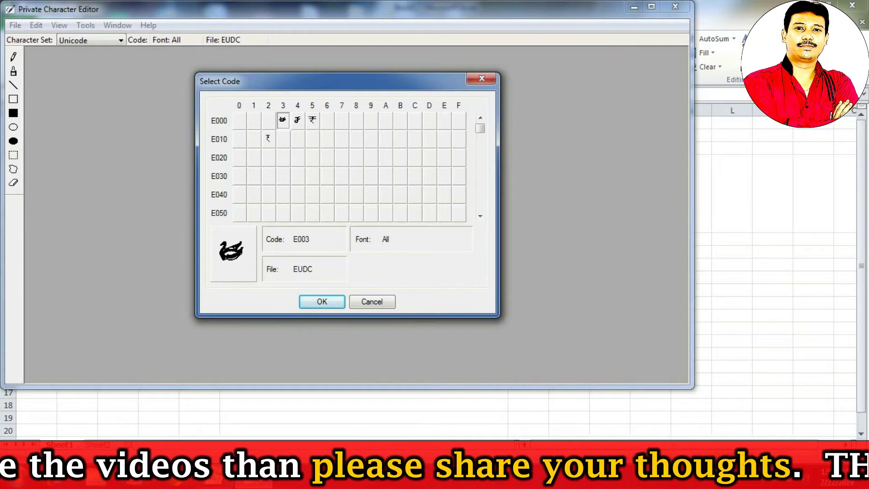
{"action": "left_click", "coordinate": [254, 139]}
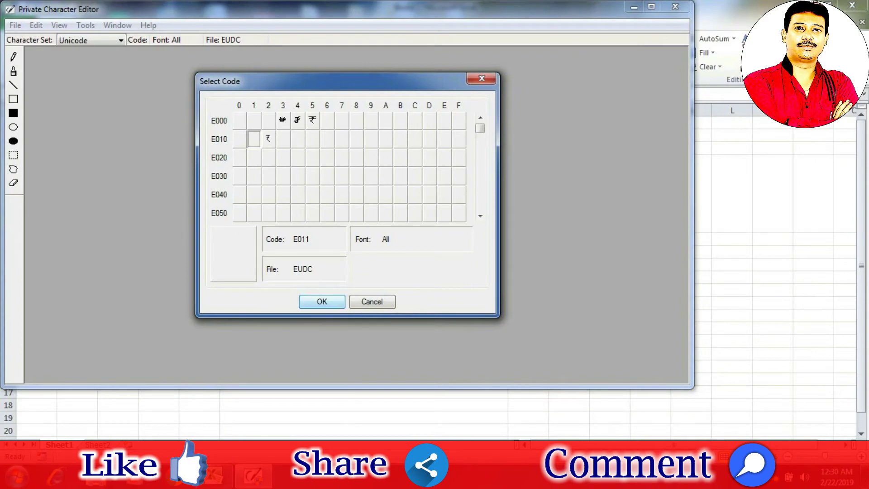
{"action": "key", "text": "Return"}
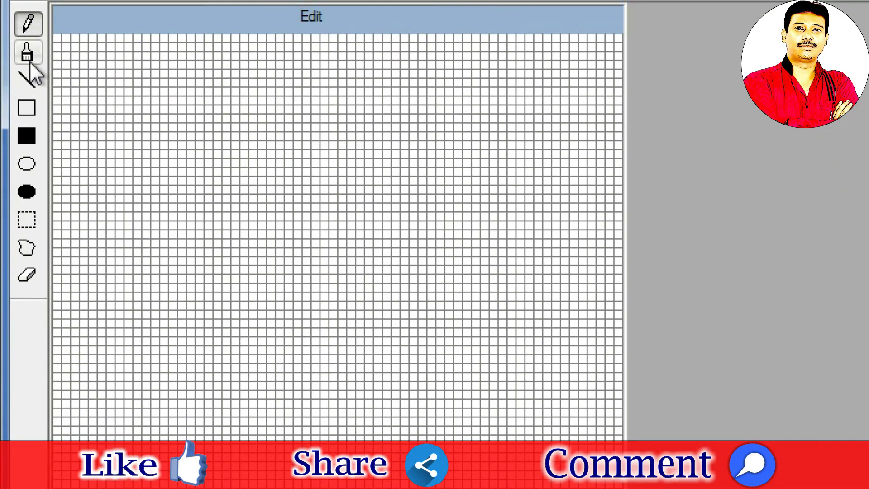
- With the freehand Pencil, draw a long top bar and a large closed loop on the E011 grid
{"action": "left_click", "coordinate": [28, 39]}
{"action": "left_click", "coordinate": [29, 61]}
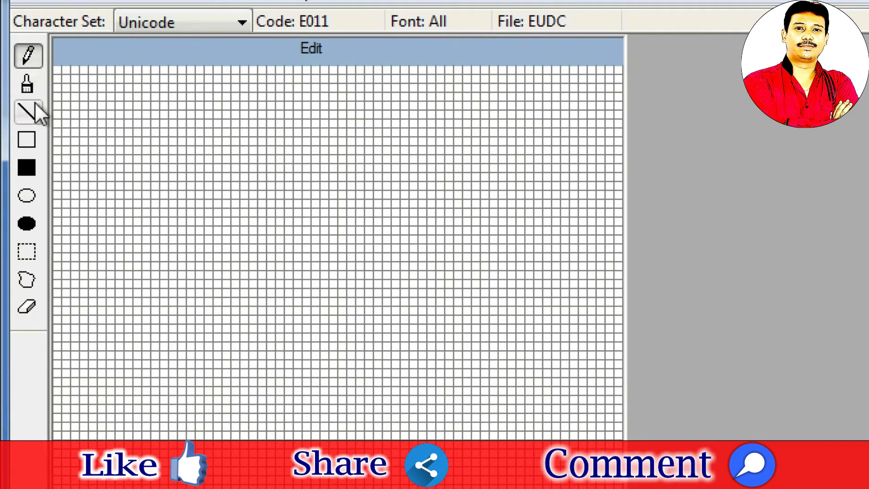
{"action": "left_click", "coordinate": [31, 117]}
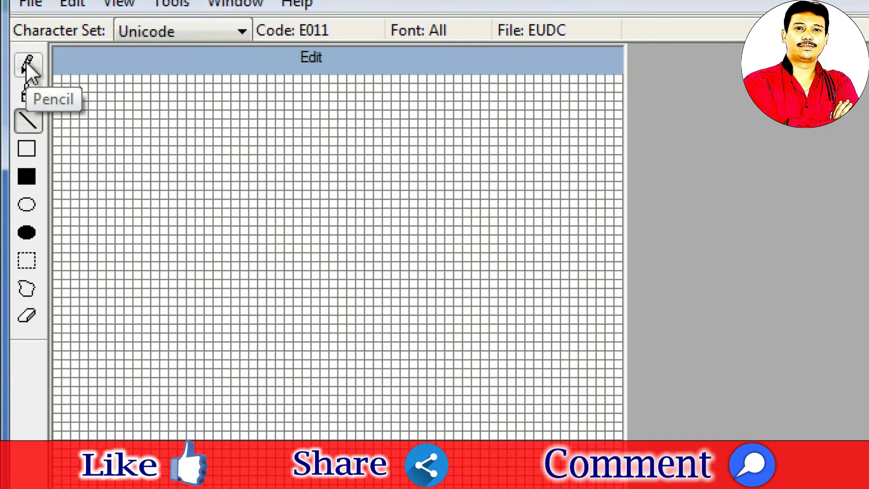
{"action": "left_click", "coordinate": [27, 62]}
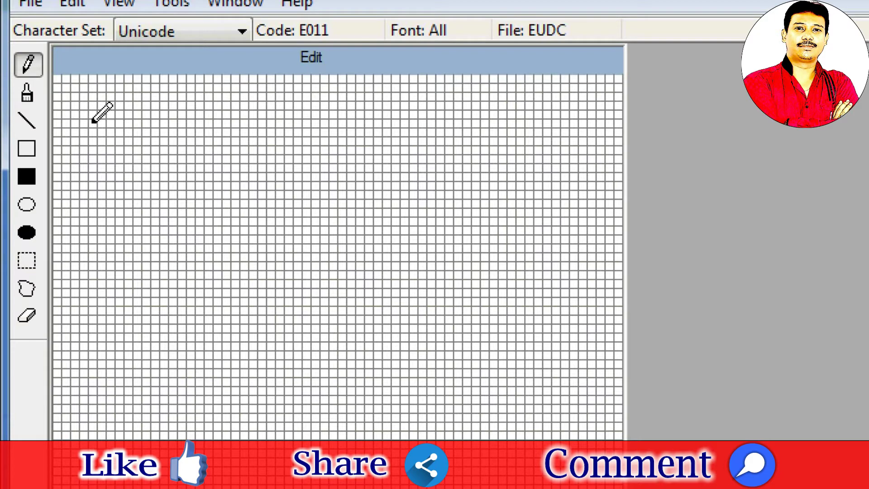
{"action": "mouse_move", "coordinate": [123, 123]}
{"action": "left_mouse_down"}
{"action": "mouse_move", "coordinate": [167, 113]}
{"action": "mouse_move", "coordinate": [516, 106]}
{"action": "mouse_move", "coordinate": [390, 105]}
{"action": "mouse_move", "coordinate": [316, 123]}
{"action": "mouse_move", "coordinate": [222, 127]}
{"action": "mouse_move", "coordinate": [151, 158]}
{"action": "mouse_move", "coordinate": [194, 132]}
{"action": "mouse_move", "coordinate": [342, 107]}
{"action": "mouse_move", "coordinate": [450, 142]}
{"action": "mouse_move", "coordinate": [501, 214]}
{"action": "mouse_move", "coordinate": [508, 338]}
{"action": "mouse_move", "coordinate": [456, 417]}
{"action": "mouse_move", "coordinate": [380, 430]}
{"action": "mouse_move", "coordinate": [339, 426]}
{"action": "left_mouse_up"}
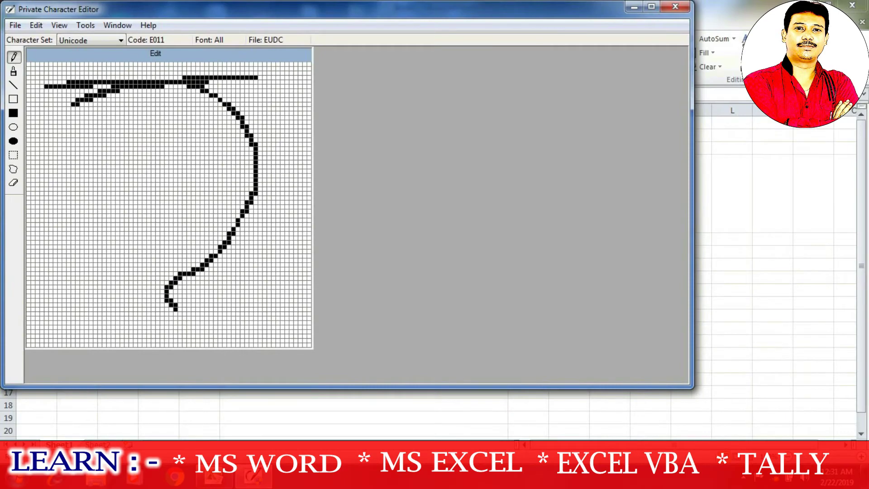
{"action": "mouse_move", "coordinate": [218, 310]}
{"action": "left_mouse_down"}
{"action": "mouse_move", "coordinate": [154, 330]}
{"action": "mouse_move", "coordinate": [101, 286]}
{"action": "mouse_move", "coordinate": [72, 236]}
{"action": "mouse_move", "coordinate": [69, 179]}
{"action": "left_mouse_up"}
{"action": "left_click_drag", "start_coordinate": [68, 125], "coordinate": [74, 108]}
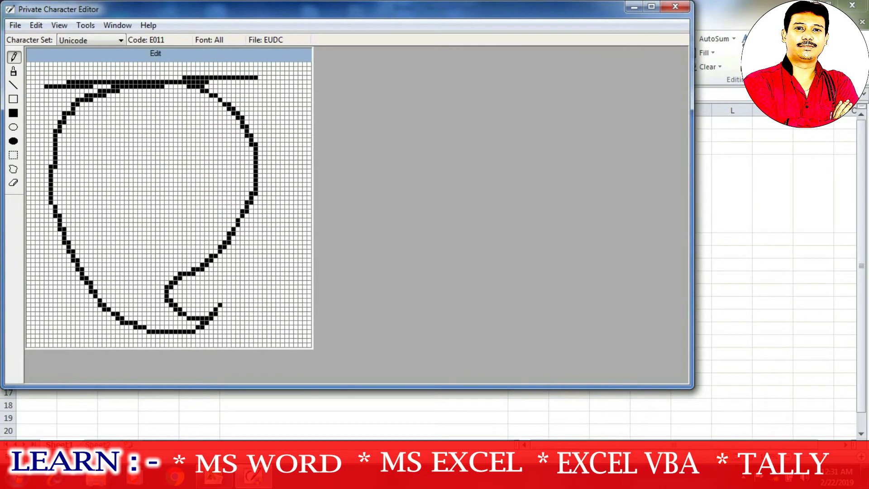
{"action": "left_click", "coordinate": [36, 25]}
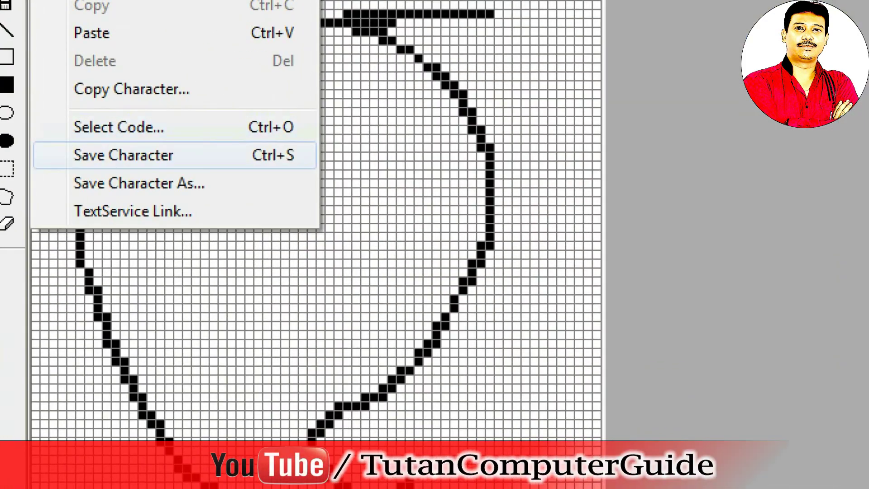
- Save the drawn character and enter code E011 in the Copy Character dialog
{"action": "left_click", "coordinate": [126, 158]}
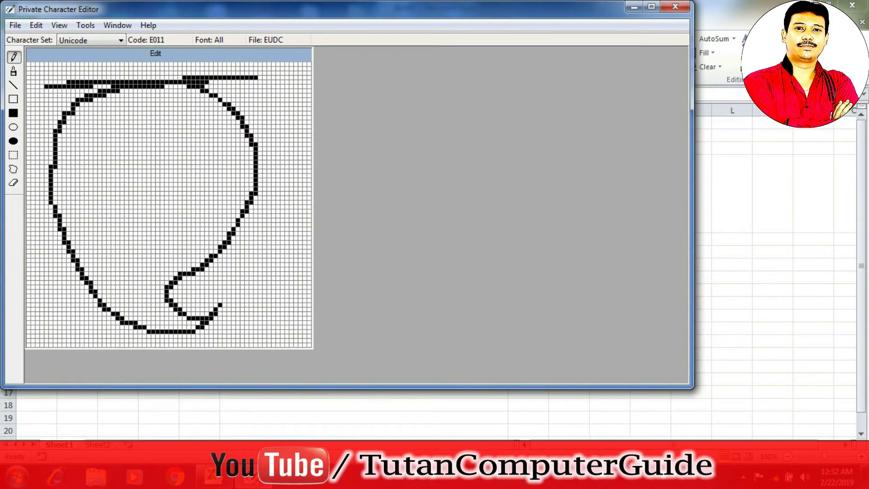
{"action": "left_click", "coordinate": [36, 25]}
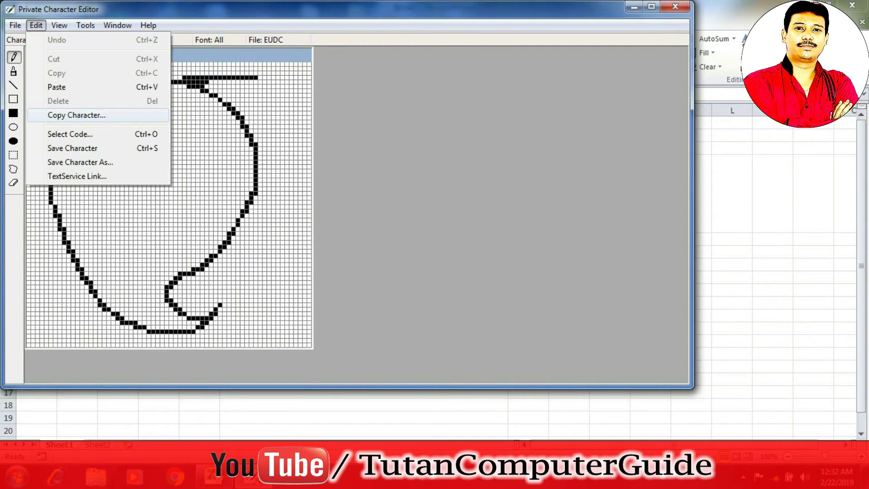
{"action": "left_click", "coordinate": [76, 115]}
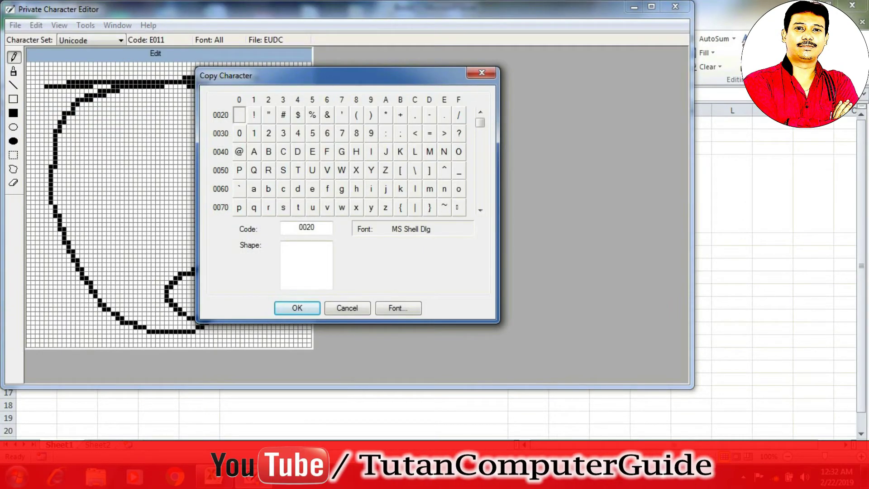
{"action": "left_click_drag", "start_coordinate": [480, 185], "coordinate": [480, 209]}
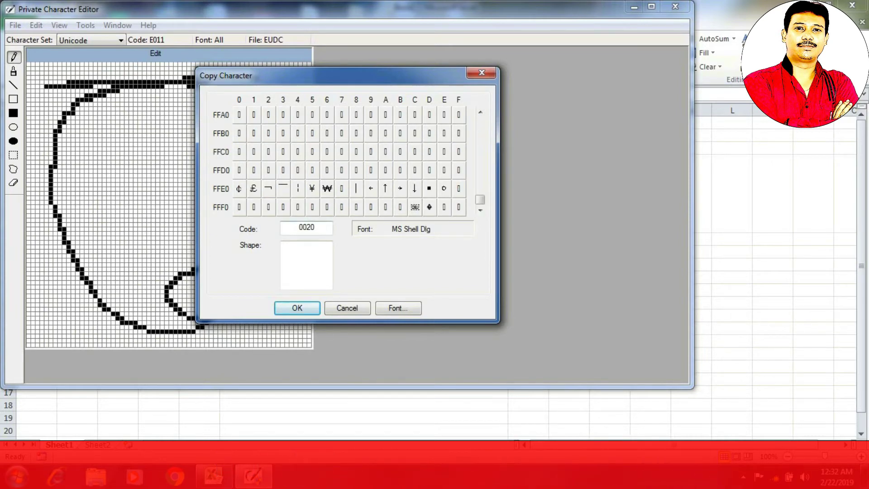
{"action": "double_click", "coordinate": [307, 227]}
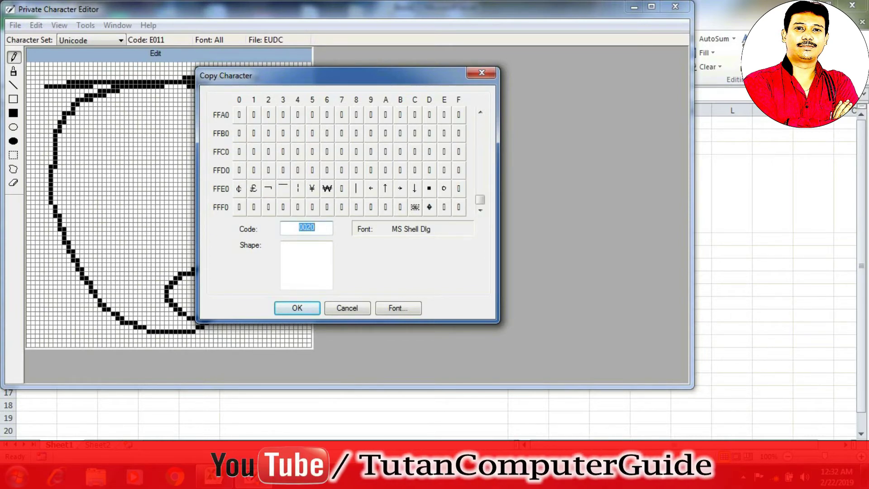
{"action": "type", "text": "E0"}
{"action": "type", "text": "11"}
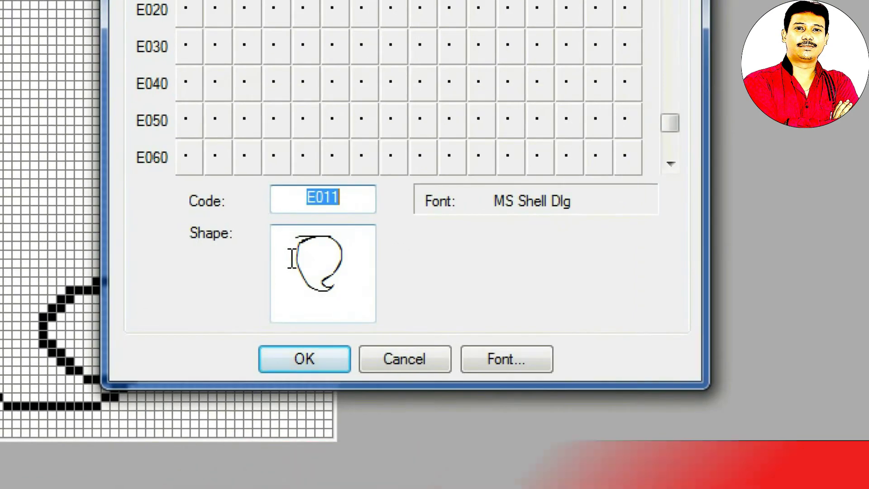
- Select the E011 shape preview and copy it to the clipboard
{"action": "left_click", "coordinate": [292, 258]}
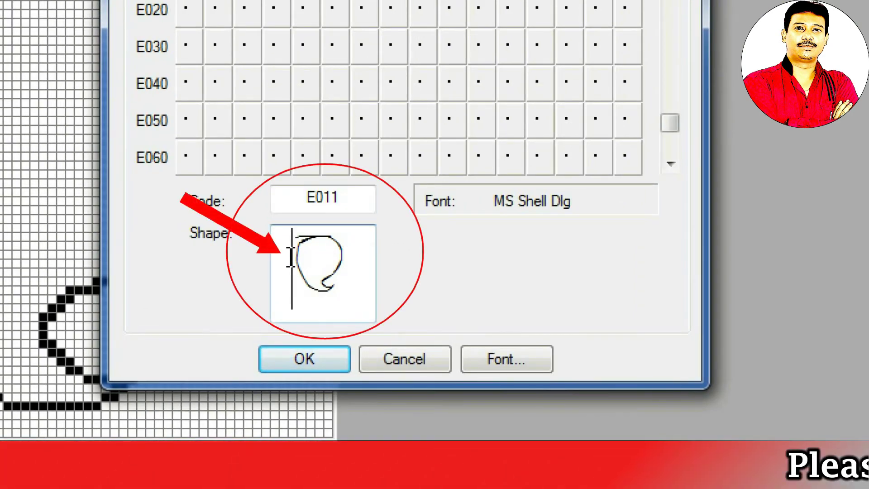
{"action": "left_click_drag", "start_coordinate": [291, 259], "coordinate": [368, 260]}
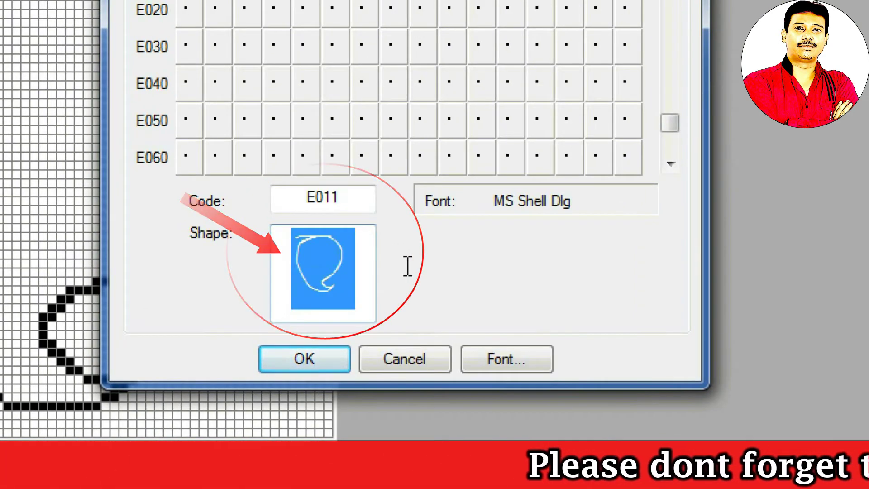
{"action": "right_click", "coordinate": [332, 256]}
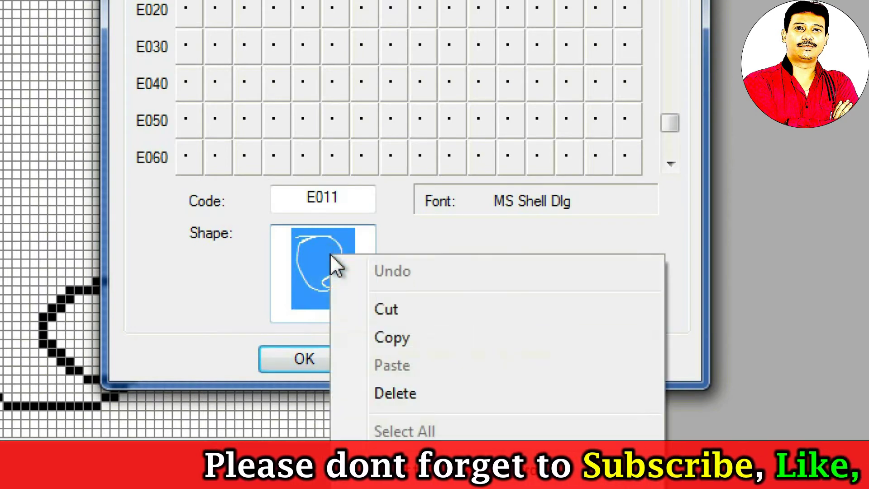
{"action": "left_click", "coordinate": [399, 339]}
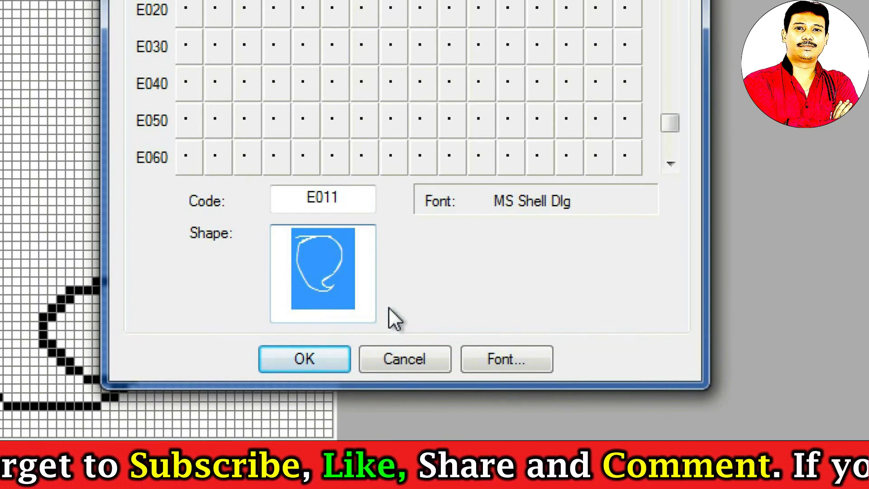
{"action": "left_click", "coordinate": [337, 272]}
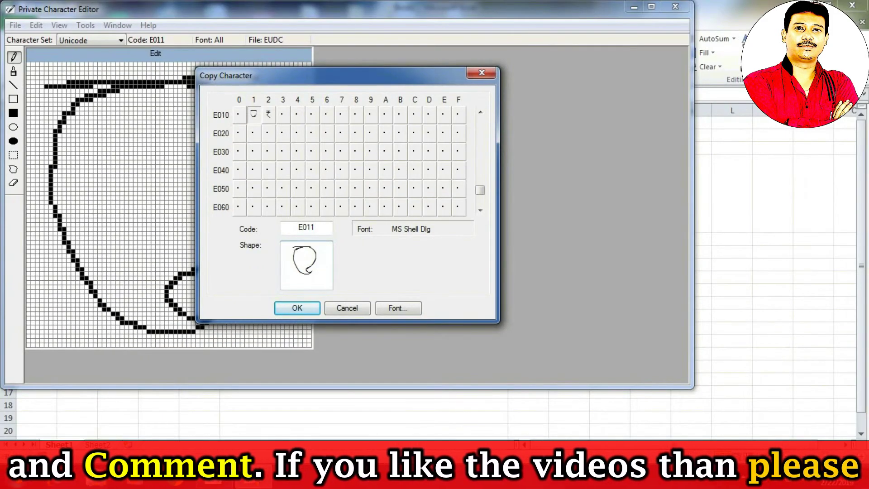
- Paste the custom E011 glyph into cell D4 beside ₹ 678.00
{"action": "left_click", "coordinate": [297, 308]}
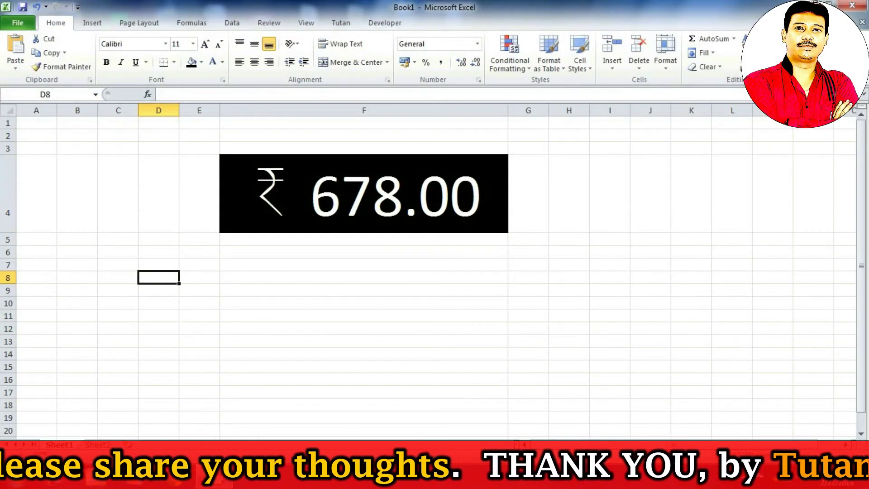
{"action": "left_click", "coordinate": [158, 193]}
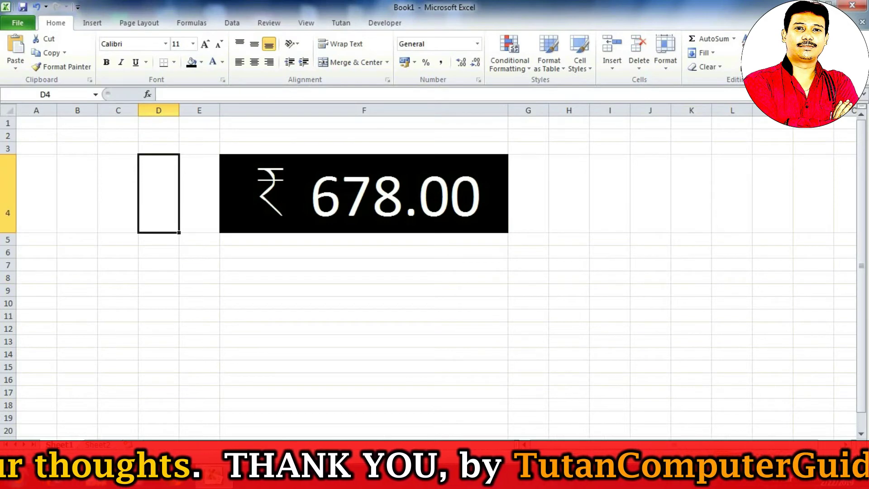
{"action": "key", "text": "ctrl+v"}
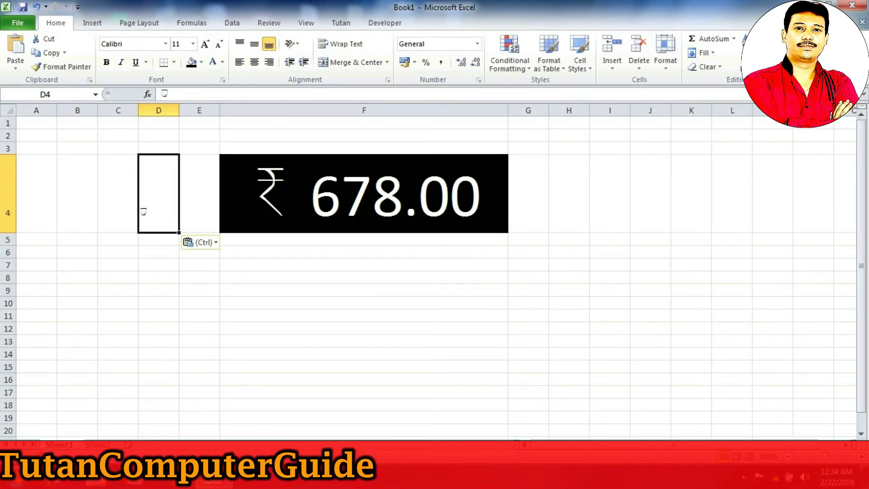
- Enlarge the glyph in D4 to 48 pt
{"action": "left_click", "coordinate": [205, 44]}
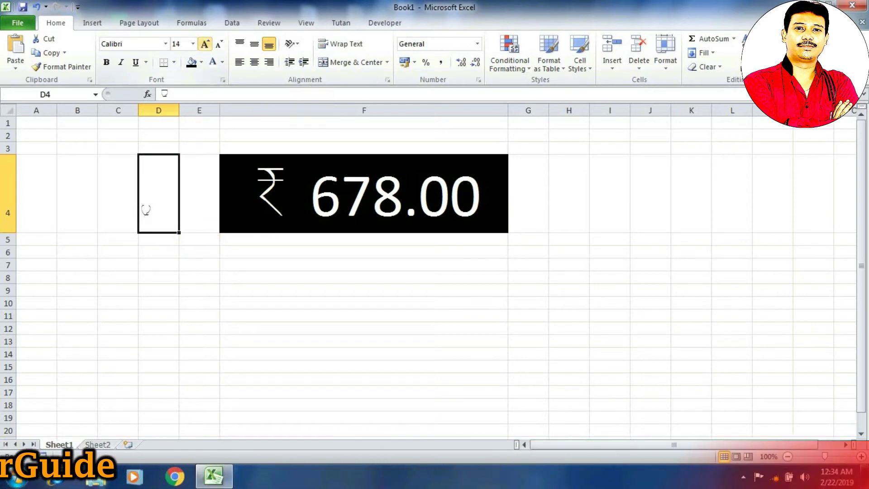
{"action": "left_click", "coordinate": [205, 44]}
{"action": "left_click", "coordinate": [205, 44]}
{"action": "left_click", "coordinate": [205, 44]}
{"action": "left_click", "coordinate": [204, 44]}
{"action": "left_click", "coordinate": [204, 44]}
{"action": "left_click", "coordinate": [205, 44]}
{"action": "left_click", "coordinate": [205, 44]}
{"action": "left_click", "coordinate": [205, 44]}
{"action": "left_click", "coordinate": [204, 44]}
{"action": "left_click", "coordinate": [204, 44]}
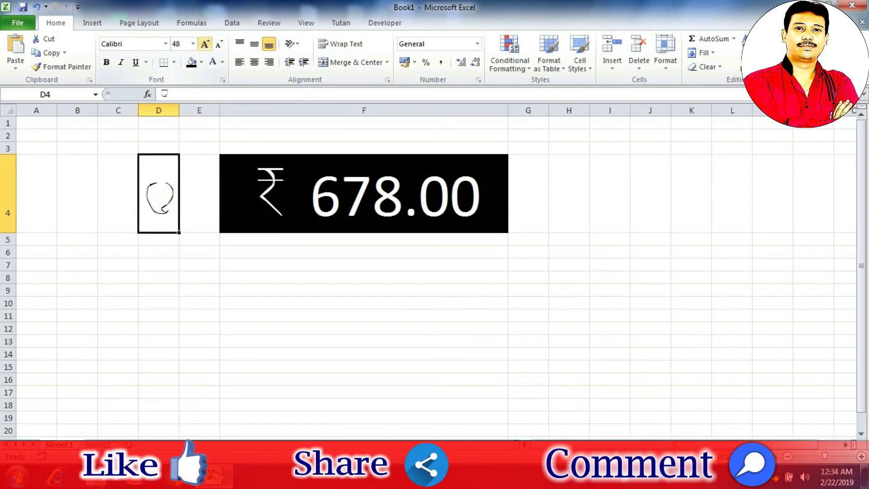
{"action": "left_click", "coordinate": [199, 316]}
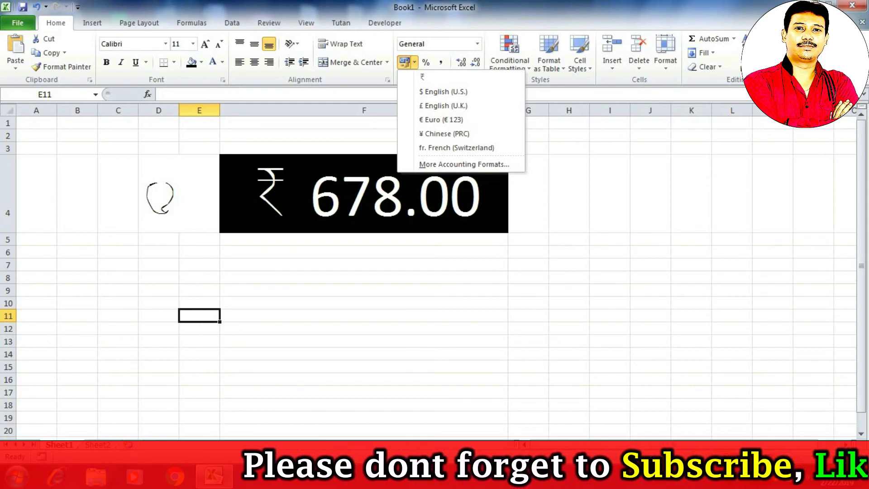
- Apply the ₹ Accounting format to E11, then select cell F7
{"action": "key", "text": "Return"}
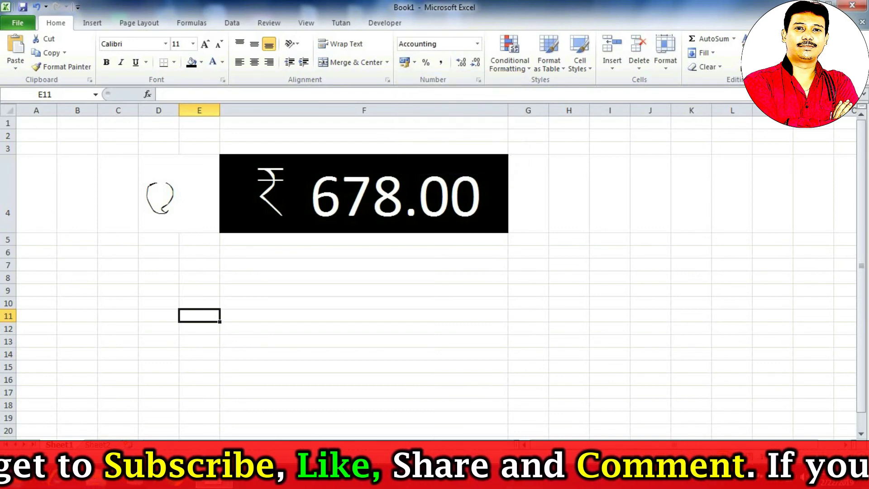
{"action": "left_click", "coordinate": [365, 264]}
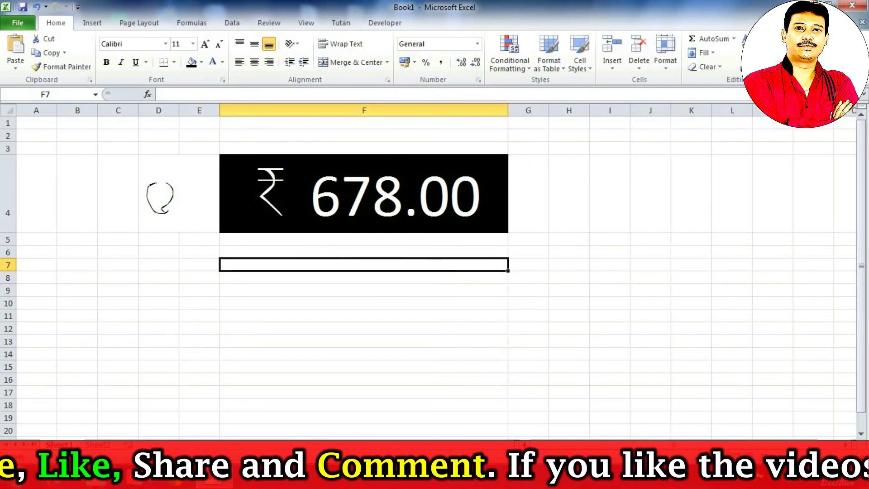